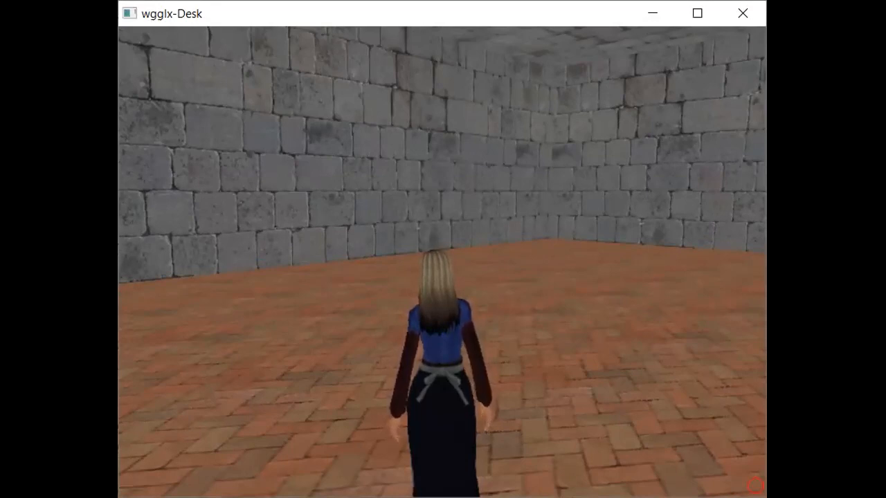
# Open the level editor, switch to object editing and add a new object in the room, up and to the right of the player.
pyautogui.press('Right')
pyautogui.press('Right')
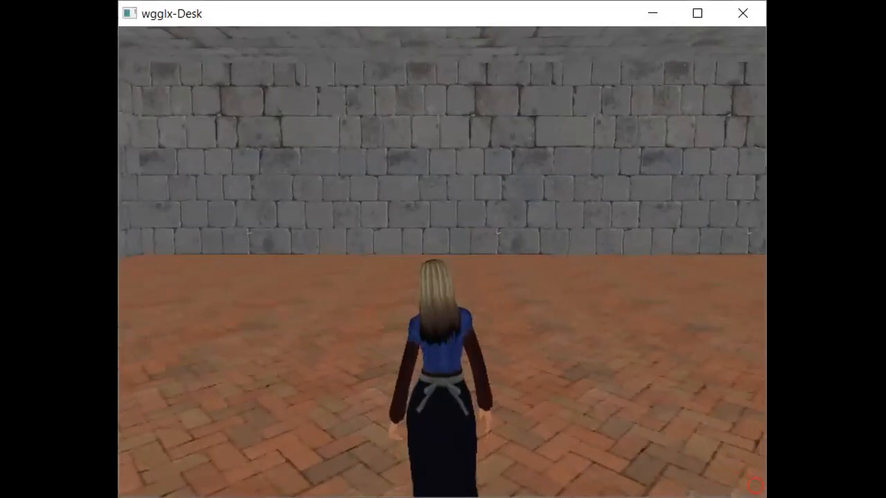
pyautogui.press('Escape')
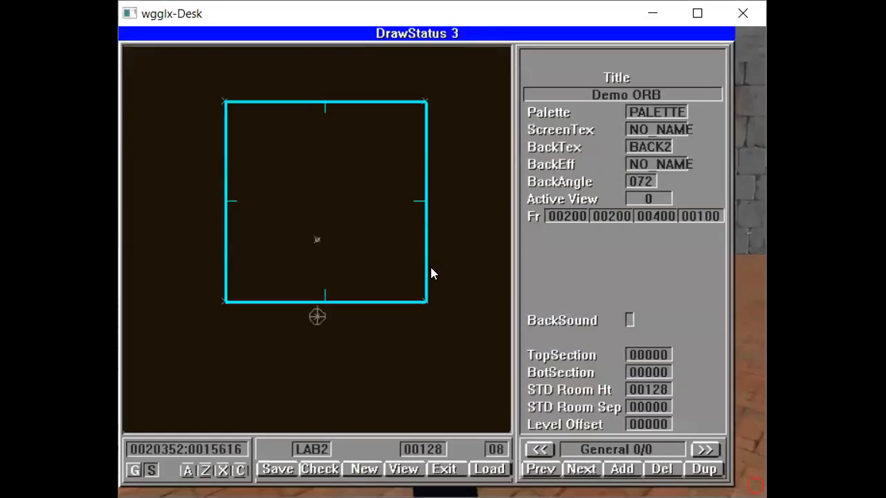
pyautogui.press('Tab')
pyautogui.press('Tab')
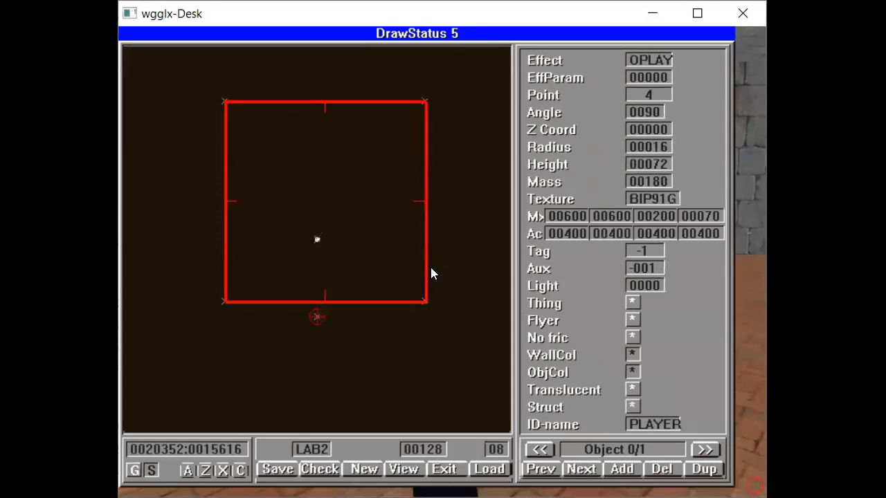
pyautogui.click(333, 195)
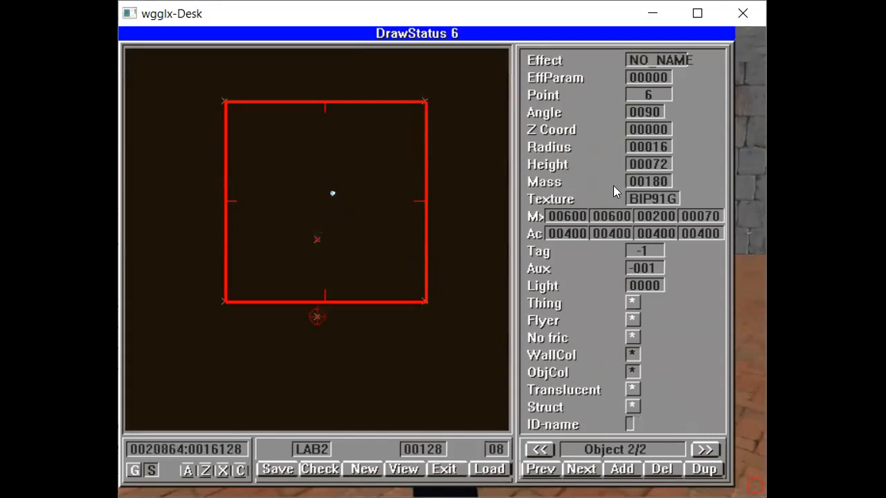
# Set the new object's effect to OWALK.
pyautogui.click(661, 62)
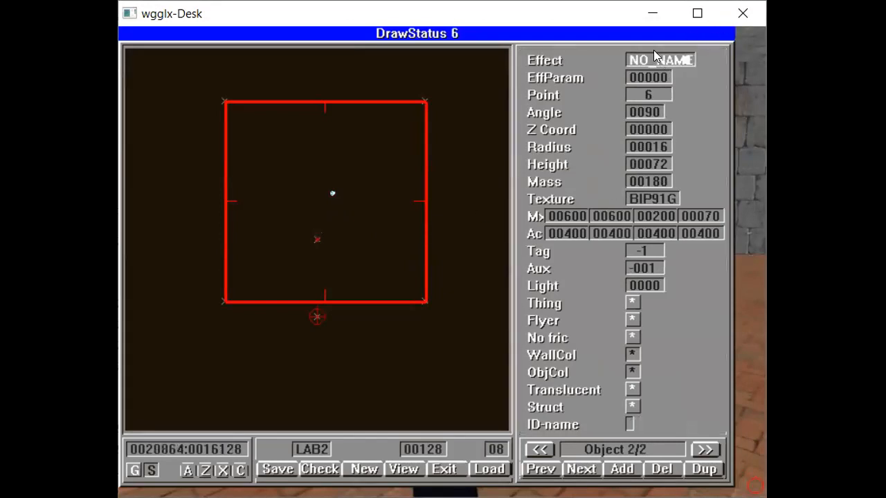
pyautogui.press('BackSpace')
pyautogui.press('BackSpace')
pyautogui.press('BackSpace')
pyautogui.press('BackSpace')
pyautogui.press('BackSpace')
pyautogui.press('BackSpace')
pyautogui.press('BackSpace')
pyautogui.write('0')
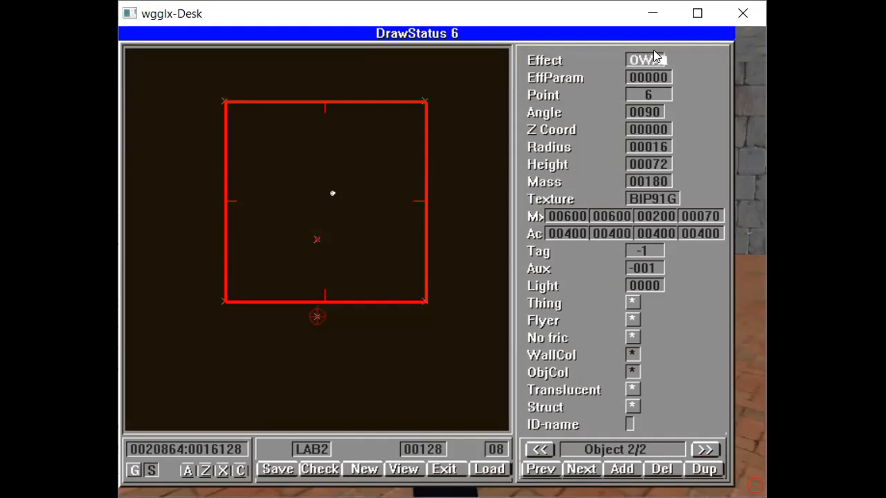
pyautogui.write('WALK')
pyautogui.press('Return')
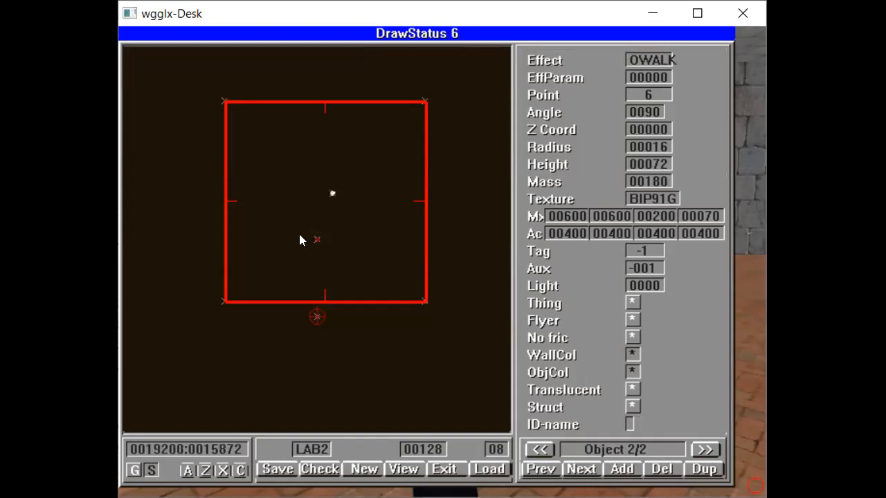
# Place five more OWALK objects spread around the room, surrounding the player and the first walker.
pyautogui.click(287, 163)
pyautogui.click(348, 148)
pyautogui.click(393, 193)
pyautogui.click(379, 255)
pyautogui.click(256, 225)
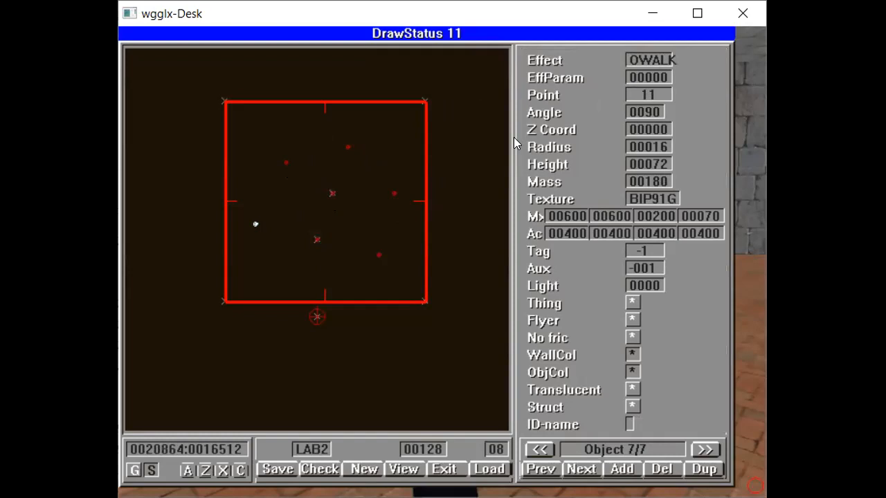
# Step back and forth through the placed objects to check their effects and properties, ending on the player object.
pyautogui.press('p')
pyautogui.press('p')
pyautogui.press('p')
pyautogui.press('p')
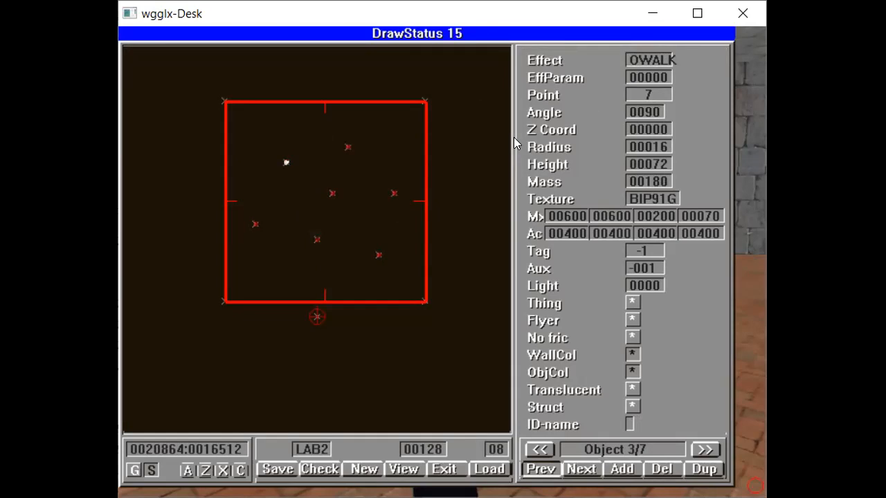
pyautogui.press('n')
pyautogui.press('n')
pyautogui.press('n')
pyautogui.press('n')
pyautogui.press('n')
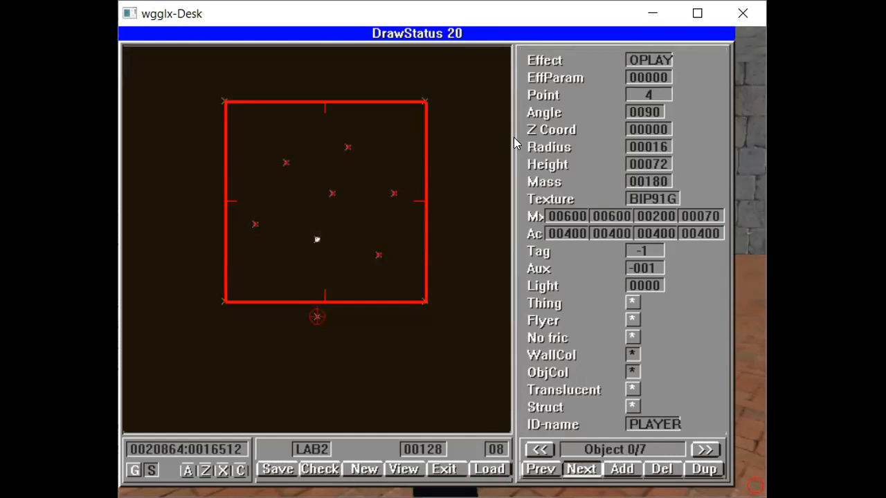
# Save the LAB2 level, reload it and switch to the 3D view to test the walking characters.
pyautogui.press('s')
pyautogui.press('Return')
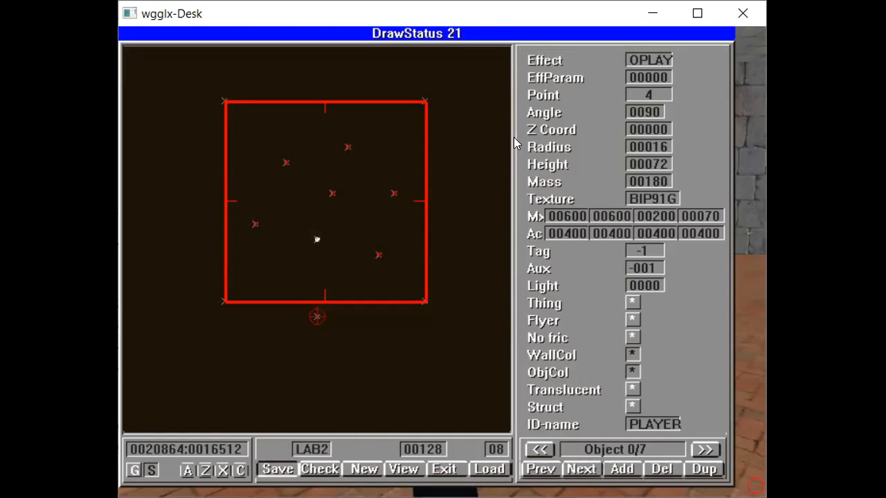
pyautogui.press('l')
pyautogui.press('Return')
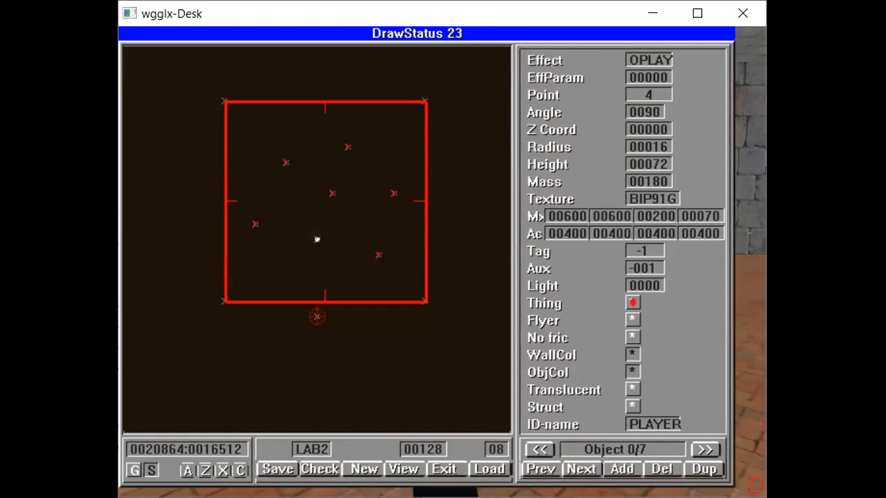
pyautogui.press('Escape')
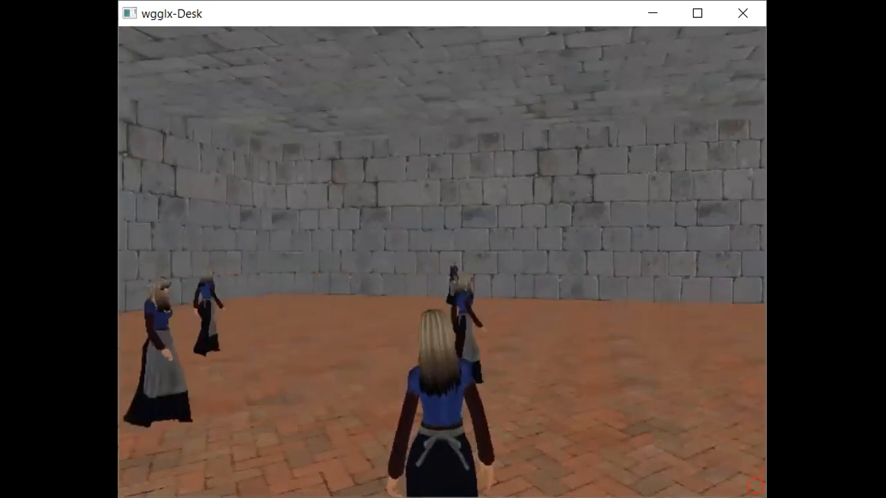
# Back in the editor, set the first two Mx values of the first OWALK object (point 6) to 100.
pyautogui.press('Escape')
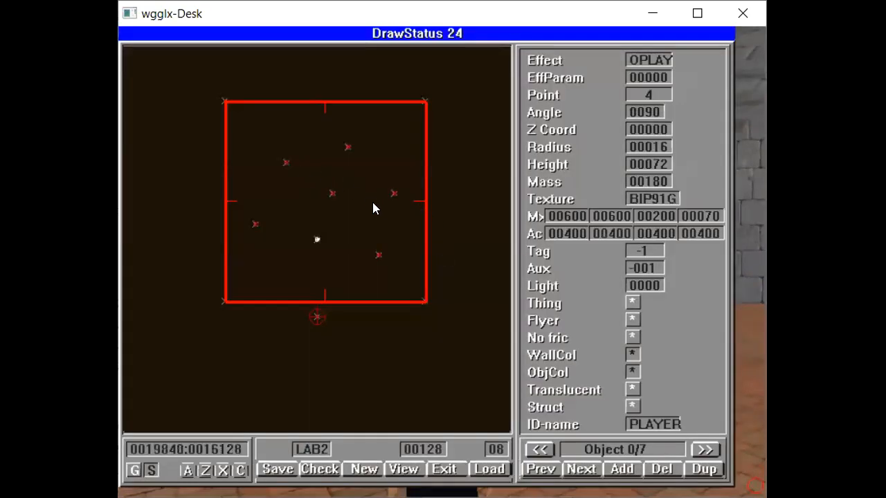
pyautogui.press('n')
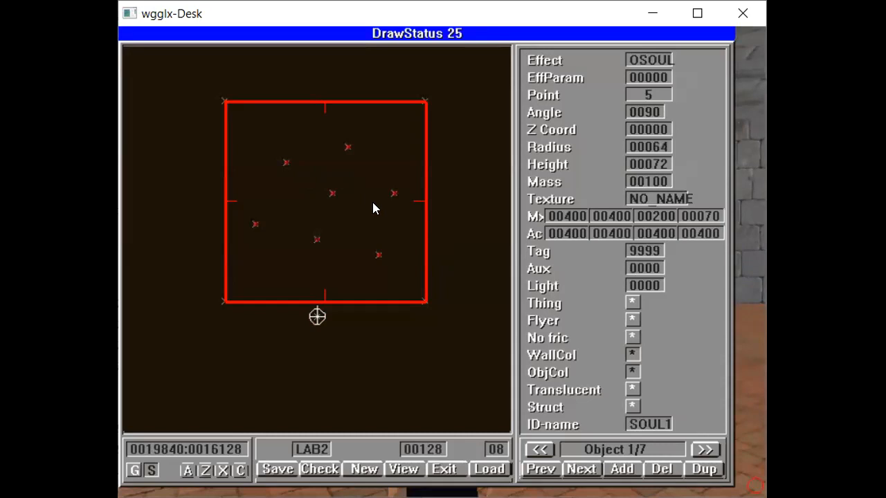
pyautogui.press('n')
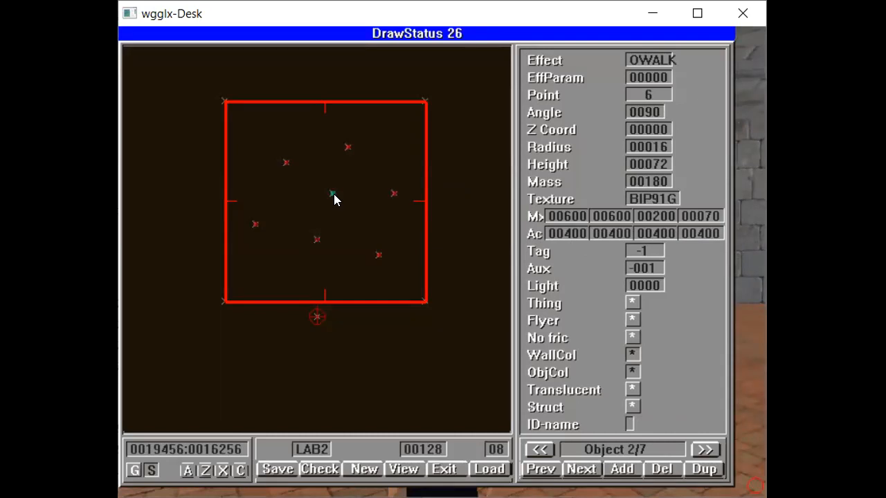
pyautogui.click(573, 216)
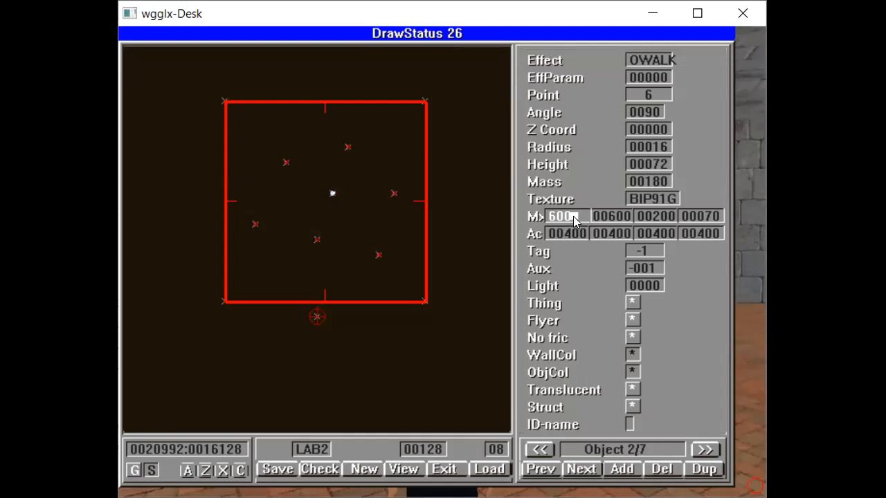
pyautogui.write('1')
pyautogui.press('Tab')
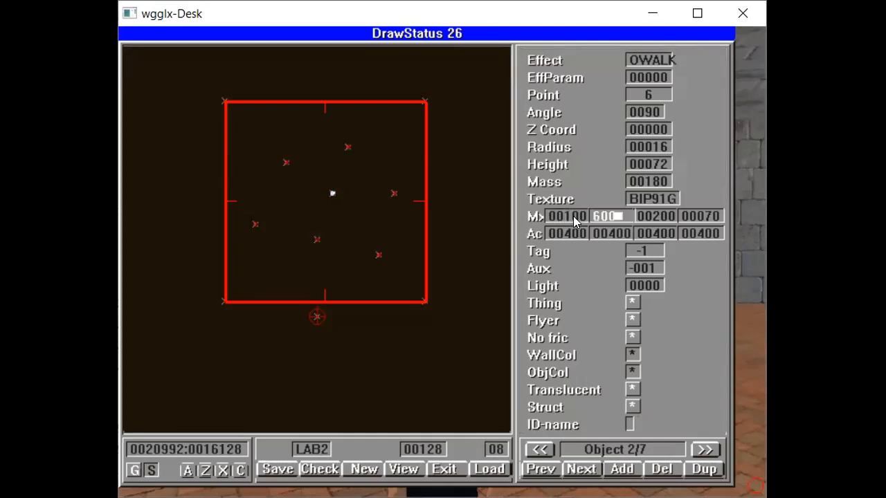
pyautogui.press('BackSpace')
pyautogui.press('BackSpace')
pyautogui.press('BackSpace')
pyautogui.write('100')
pyautogui.press('Tab')
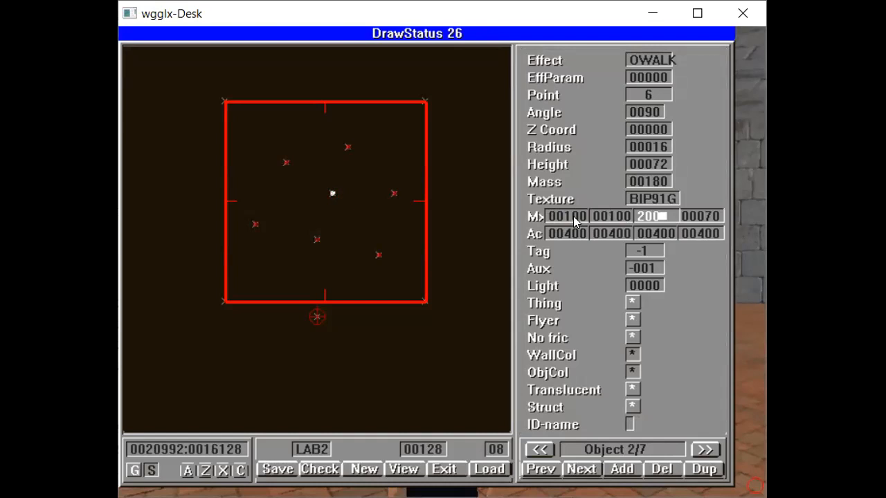
pyautogui.press('Tab')
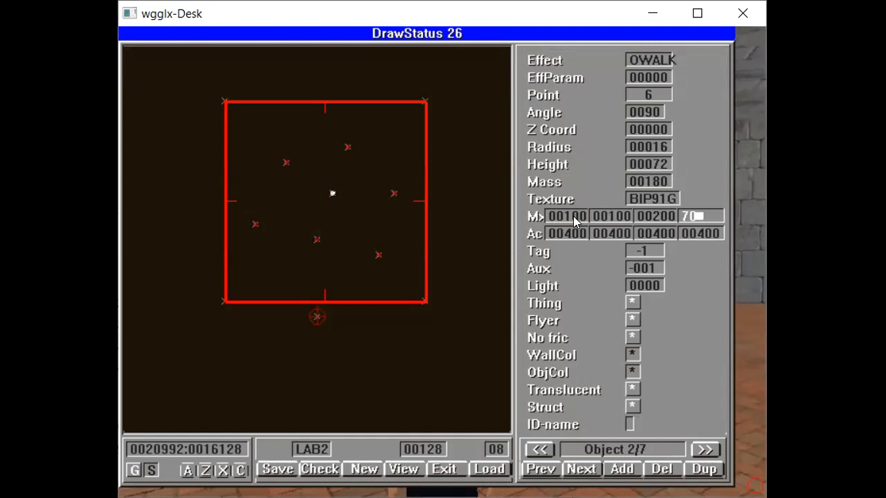
pyautogui.press('Return')
# Save and reload the LAB2 level, and look around the 3D room to observe the slowed walker.
pyautogui.press('Tab')
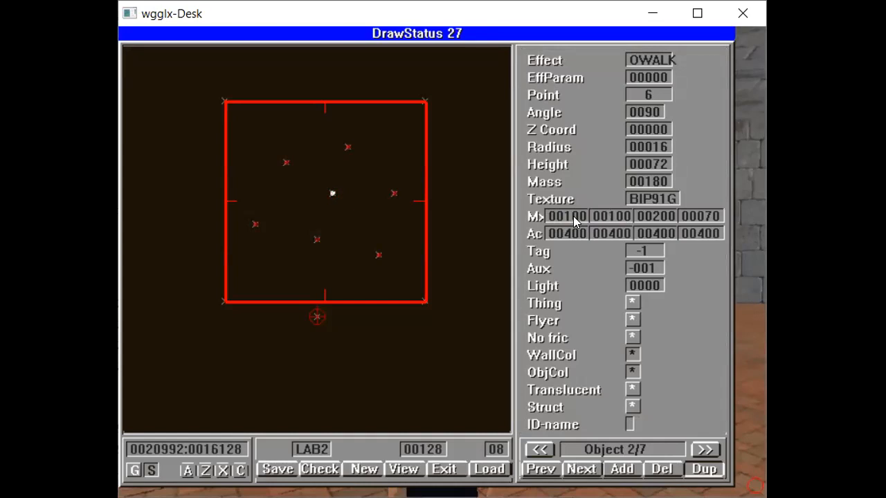
pyautogui.press('Tab')
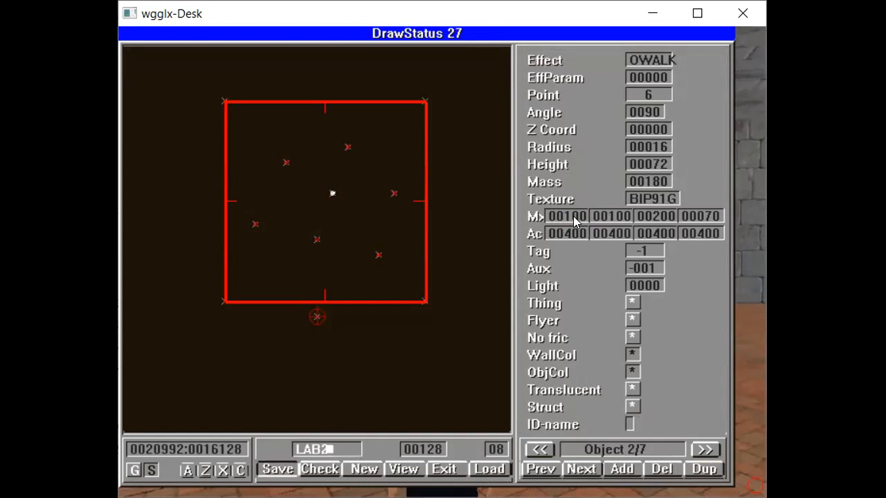
pyautogui.press('l')
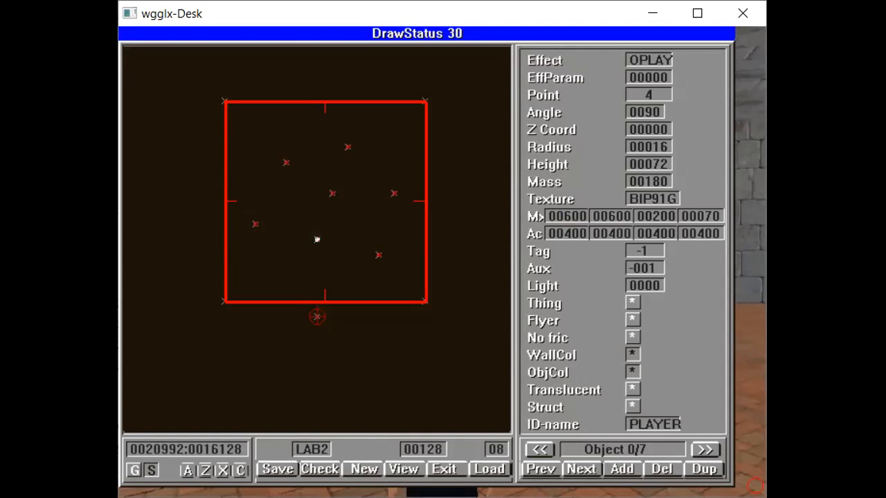
pyautogui.press('Escape')
pyautogui.press('Right')
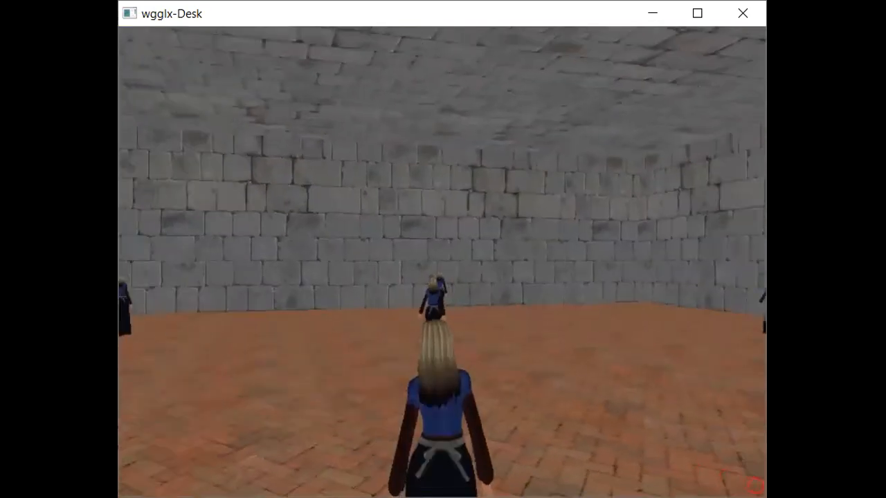
pyautogui.press('Left')
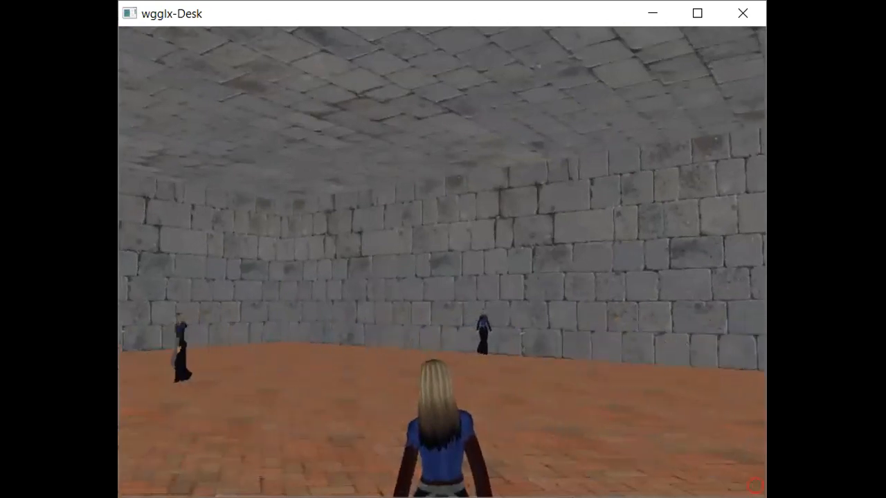
pyautogui.press('Left')
pyautogui.press('Left')
pyautogui.press('Left')
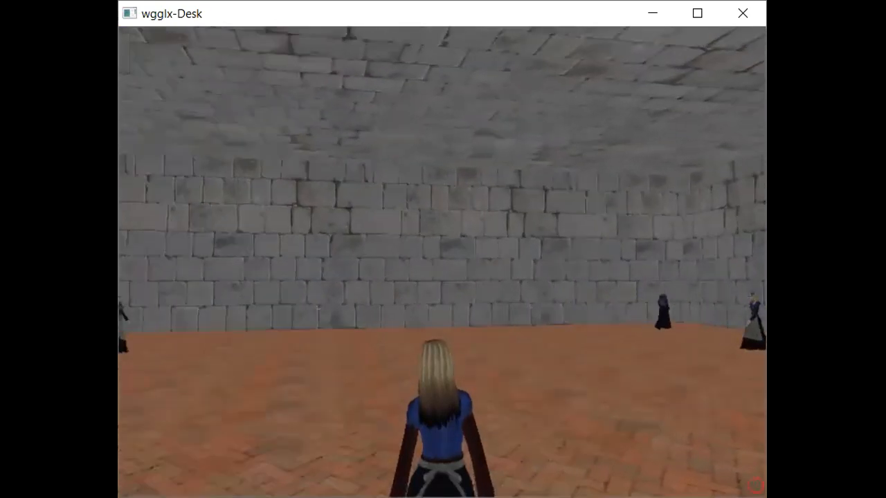
# Return to the editor, delete the last four OWALK objects and move the remaining upper-left walker down beside the central one.
pyautogui.press('Escape')
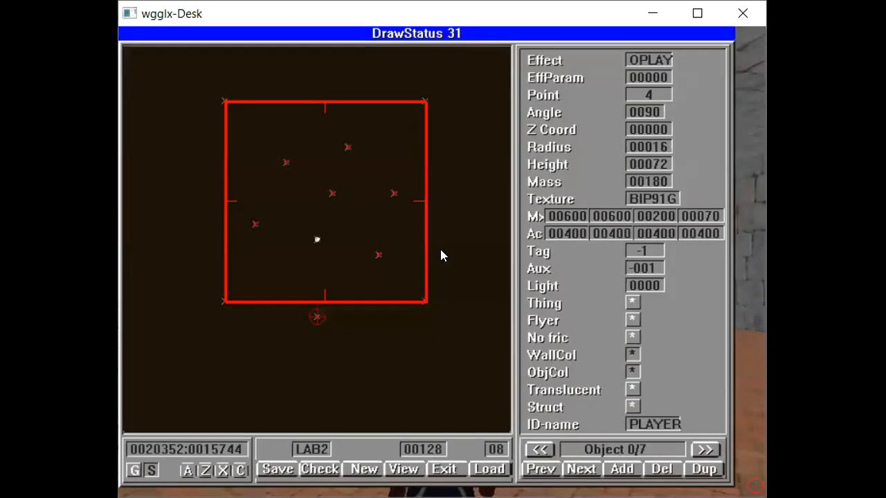
pyautogui.press('Right')
pyautogui.press('Left')
pyautogui.press('Left')
pyautogui.press('Left')
pyautogui.press('Right')
pyautogui.press('Delete')
pyautogui.press('Delete')
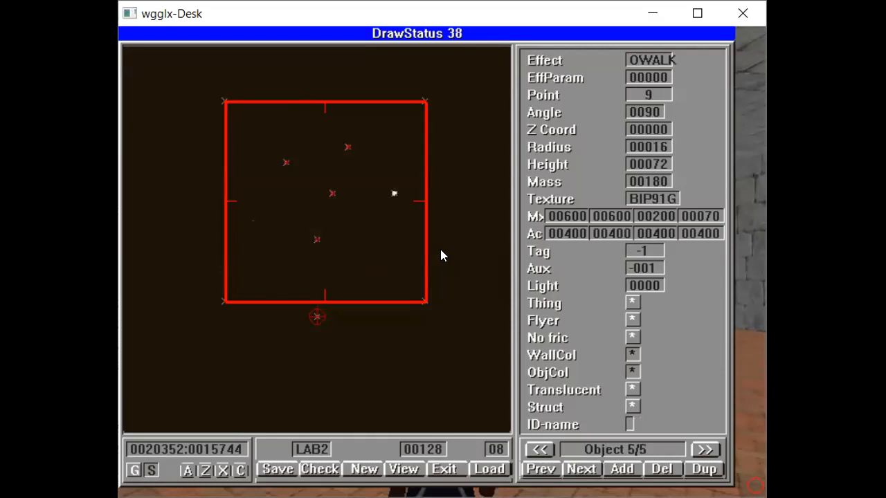
pyautogui.press('Delete')
pyautogui.press('Delete')
pyautogui.moveTo(287, 167); pyautogui.dragTo(293, 188)
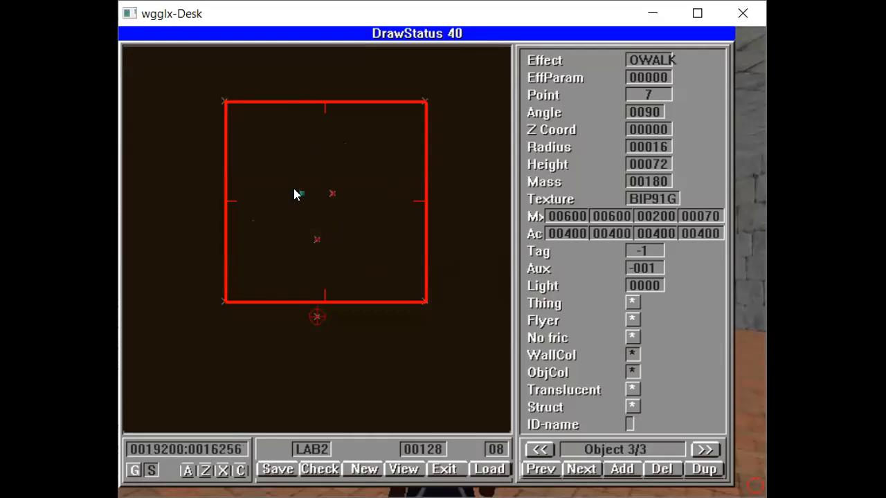
pyautogui.click(332, 193)
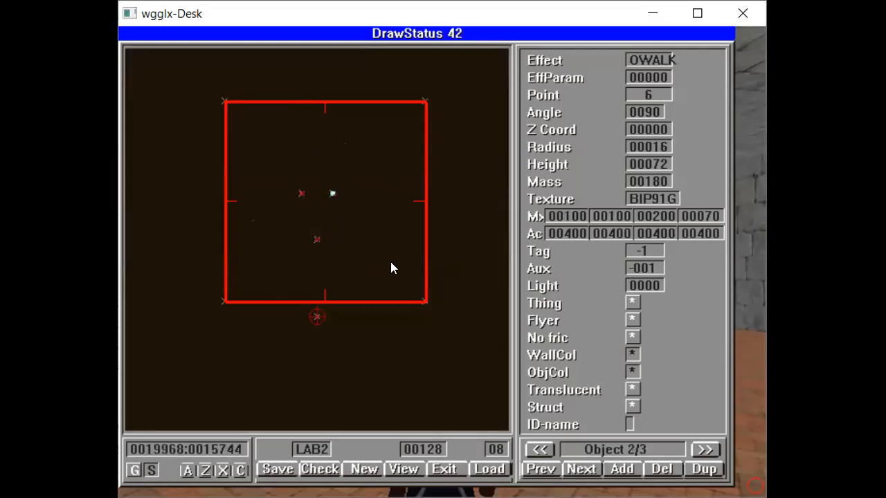
# Set the first two Mx values of the moved walker (point 7) to 1200 and save the LAB2 level.
pyautogui.click(298, 195)
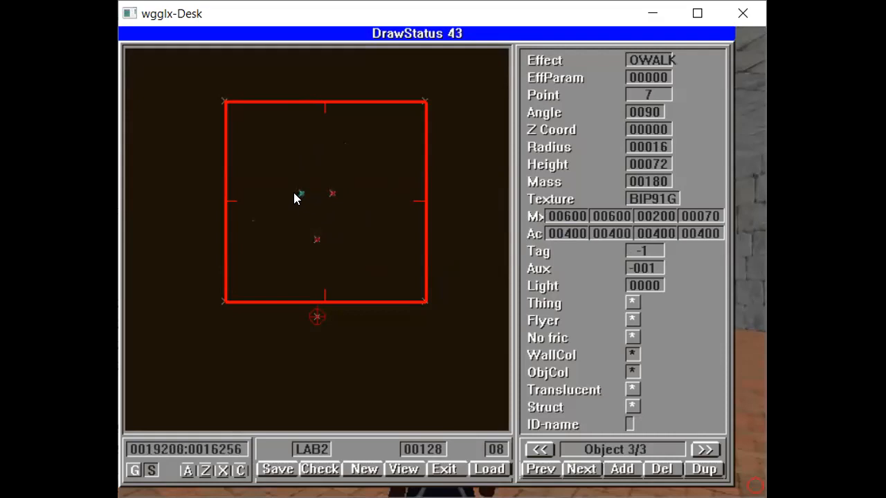
pyautogui.click(573, 213)
pyautogui.press('BackSpace')
pyautogui.press('BackSpace')
pyautogui.press('BackSpace')
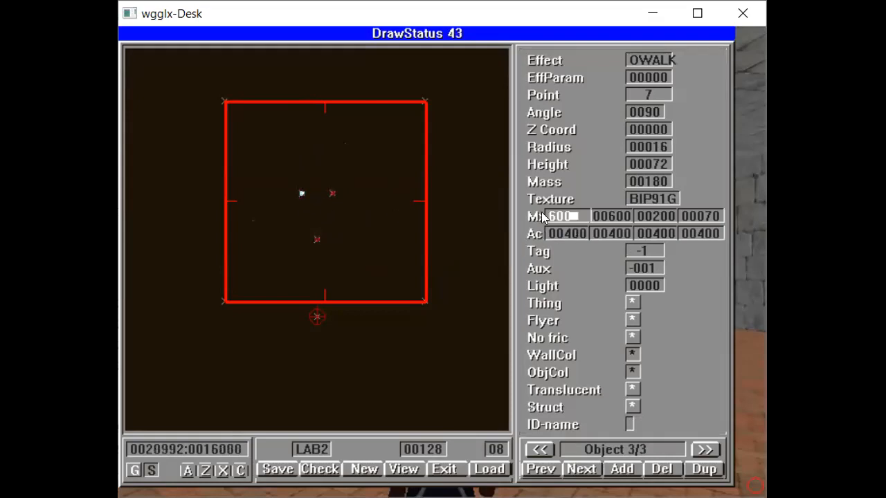
pyautogui.write('1200')
pyautogui.press('Tab')
pyautogui.press('BackSpace')
pyautogui.press('BackSpace')
pyautogui.press('BackSpace')
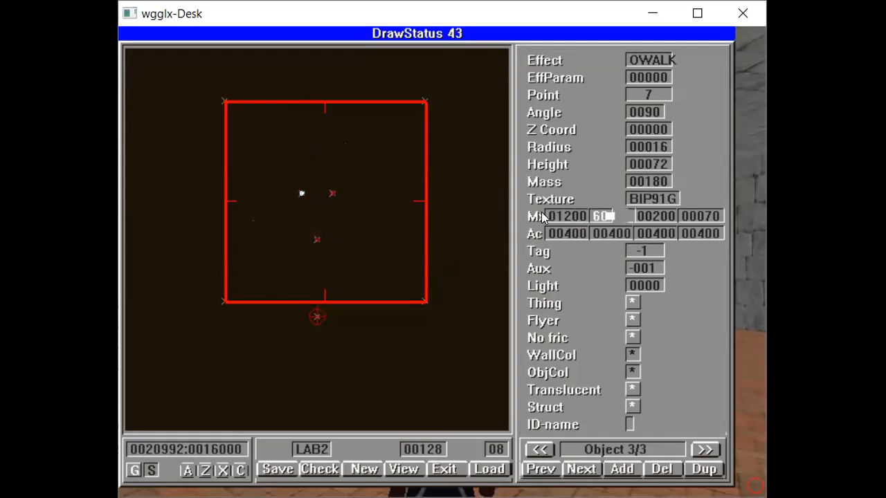
pyautogui.write('1200')
pyautogui.press('Return')
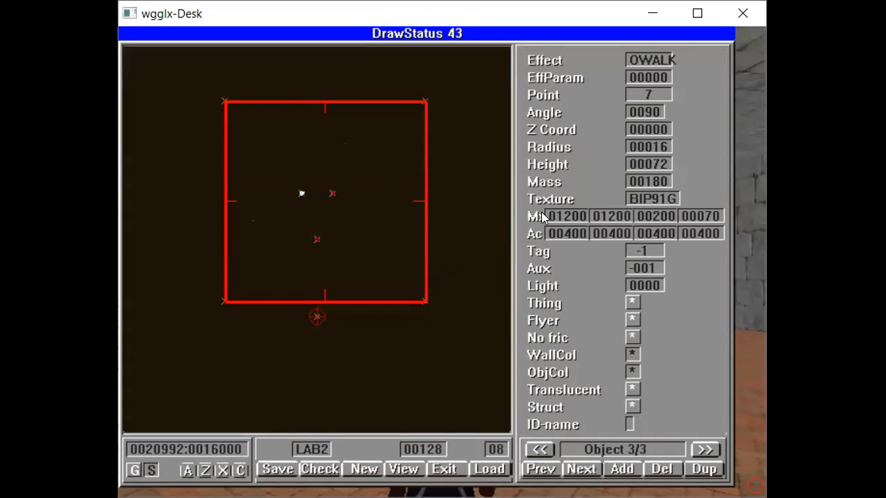
pyautogui.hotkey('ctrl', 's')
pyautogui.press('Return')
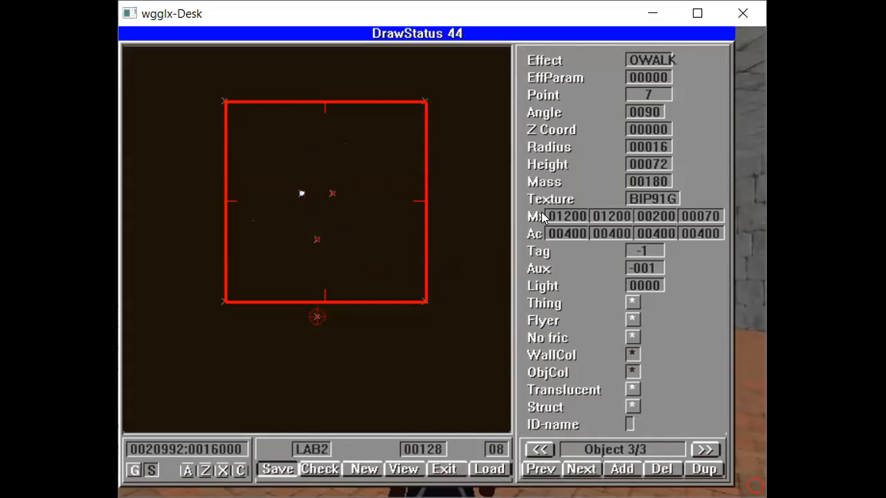
# Reload the LAB2 level and look around the 3D room to compare the fast and slow walkers.
pyautogui.hotkey('ctrl', 'l')
pyautogui.press('Return')
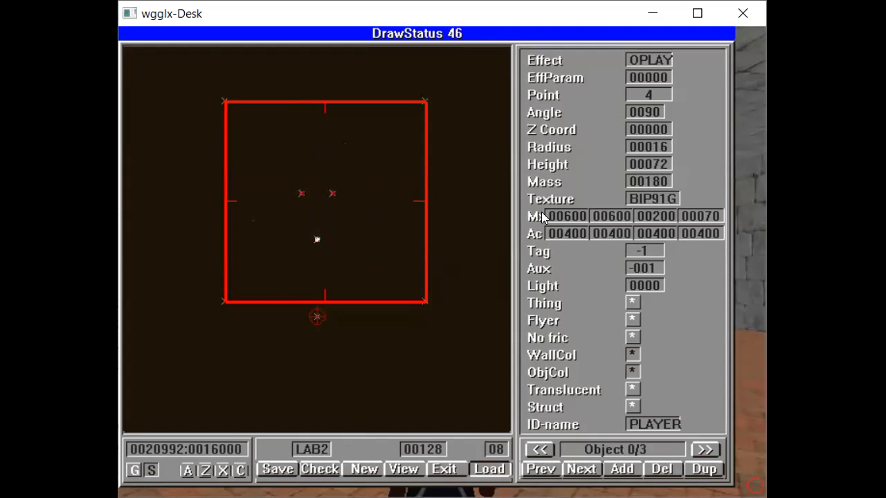
pyautogui.press('Escape')
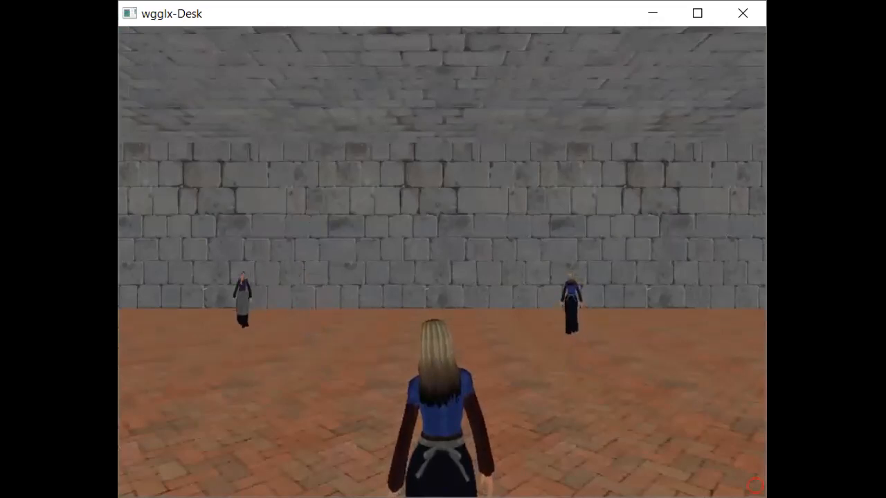
pyautogui.press('Left')
pyautogui.press('Left')
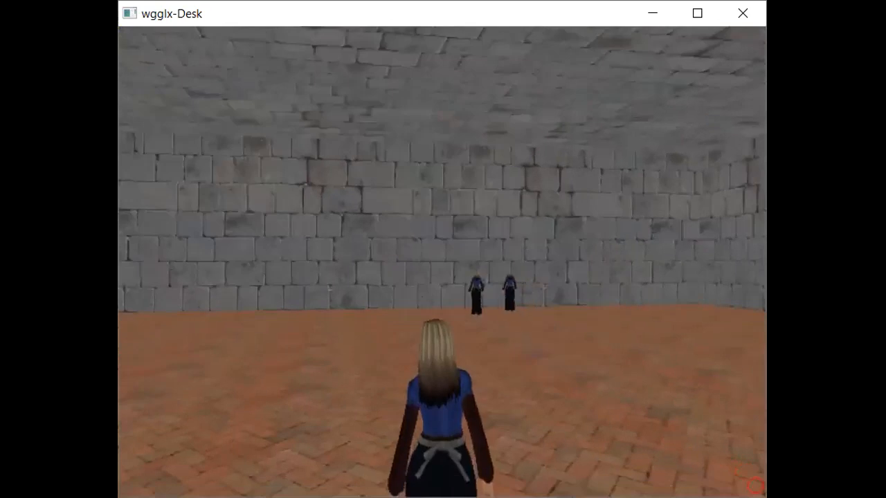
pyautogui.press('Right')
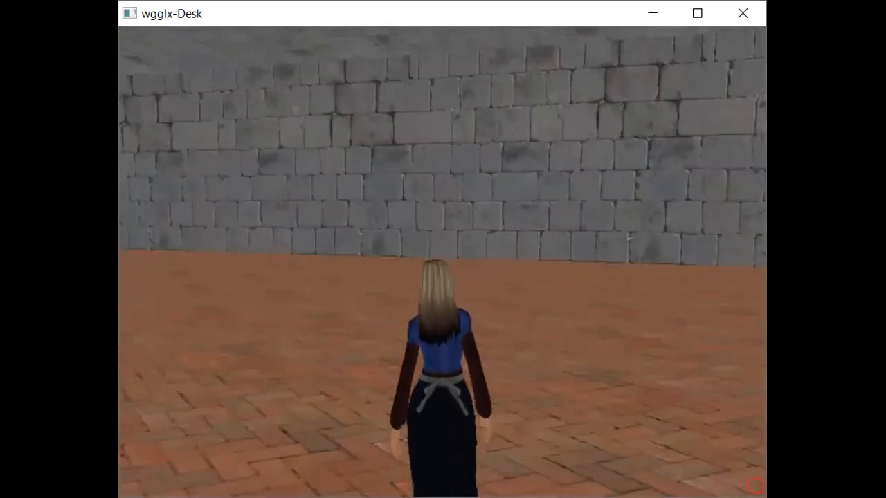
pyautogui.press('Right')
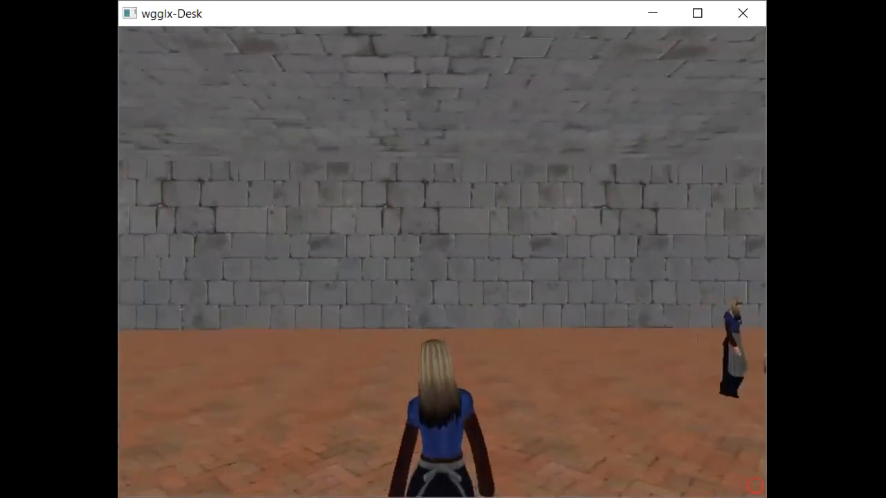
# Return to the editor and set the first two Ac values of the fast OWALK object (point 7) to 1200.
pyautogui.press('F1')
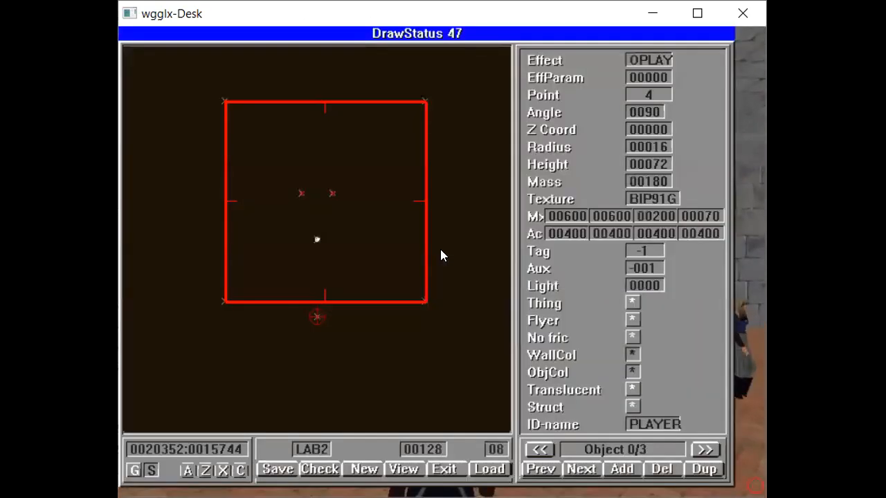
pyautogui.click(303, 194)
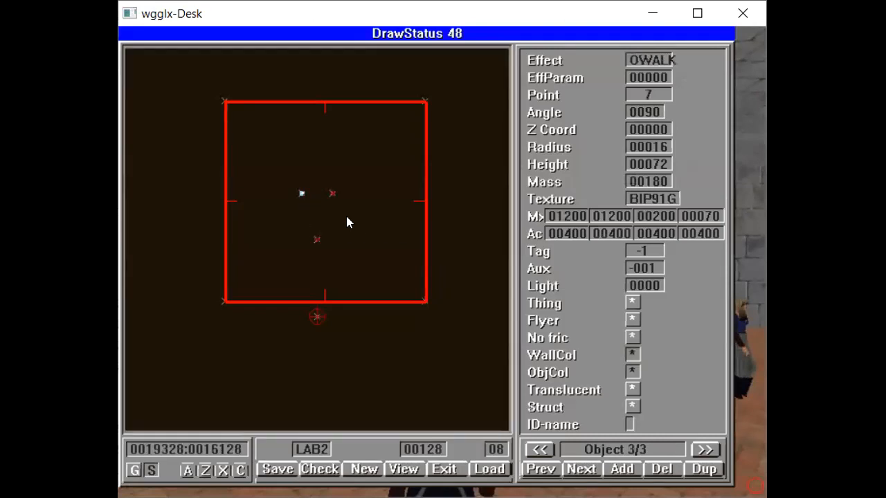
pyautogui.click(576, 234)
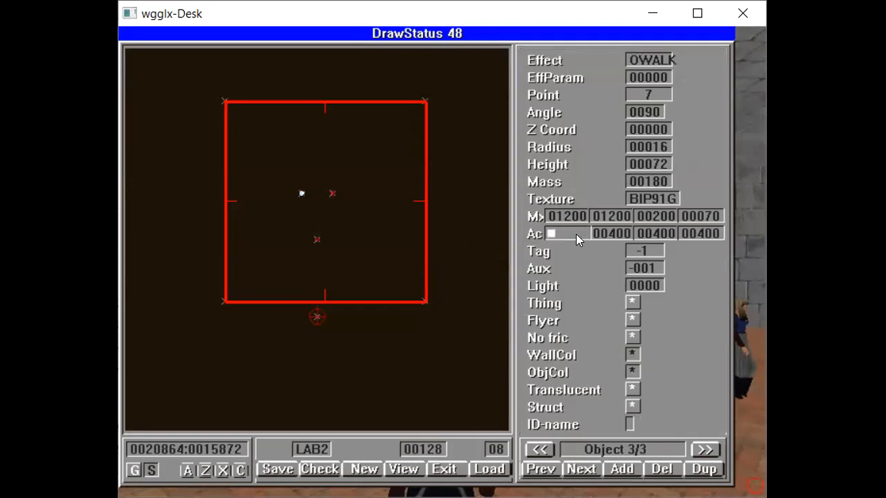
pyautogui.write('1200')
pyautogui.press('Tab')
pyautogui.press('BackSpace')
pyautogui.press('BackSpace')
pyautogui.press('BackSpace')
pyautogui.write('1200')
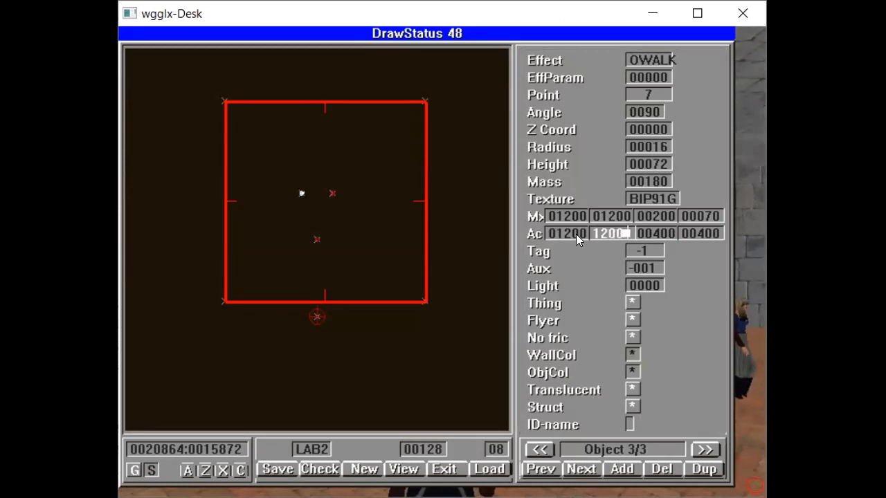
pyautogui.press('Return')
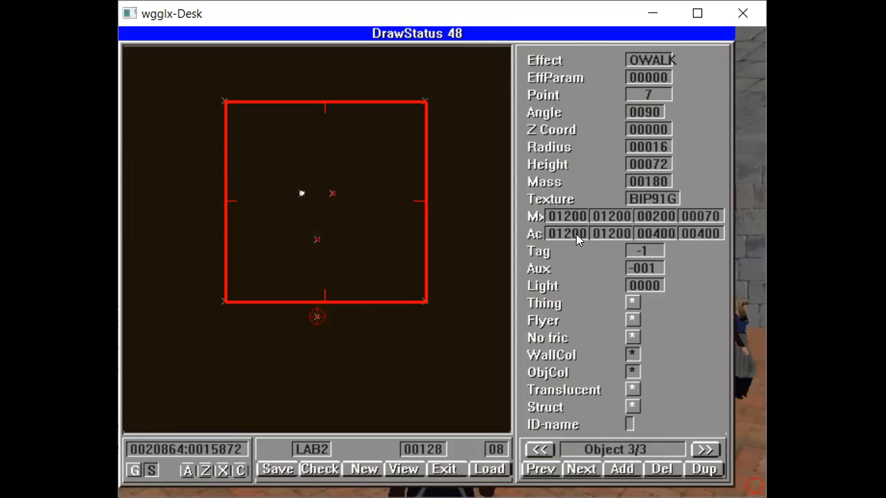
# Save the LAB2 level and reload it.
pyautogui.hotkey('ctrl', 's')
pyautogui.press('Return')
pyautogui.hotkey('ctrl', 'l')
pyautogui.press('Return')
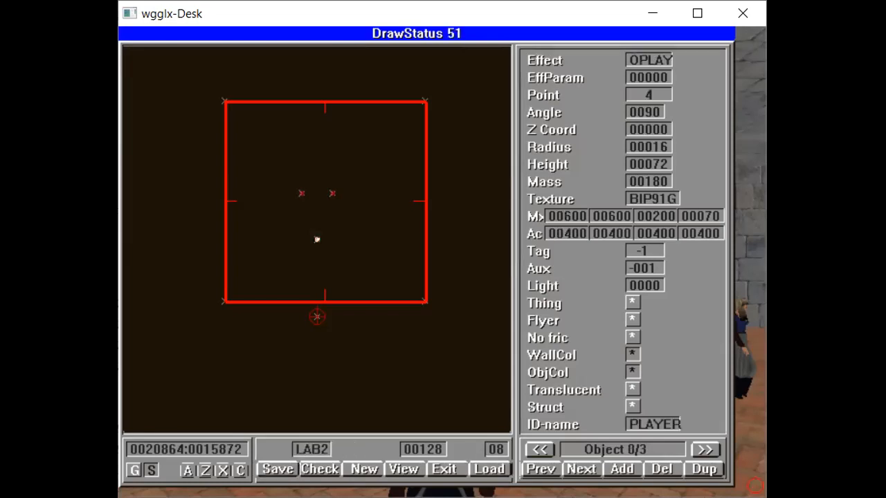
# Enter the 3D room and walk around to examine how the walker with the higher acceleration moves compared with the slow one.
pyautogui.press('Escape')
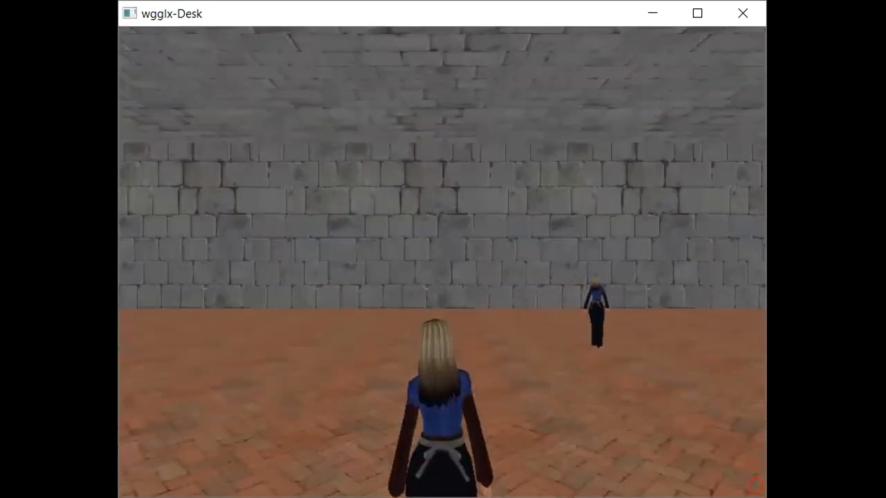
pyautogui.press('Up')
pyautogui.press('Right')
pyautogui.press('Right')
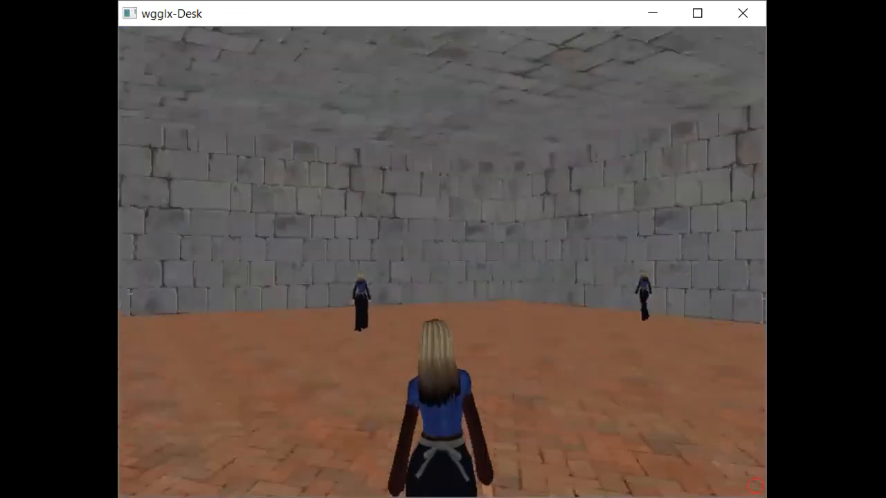
pyautogui.press('Right')
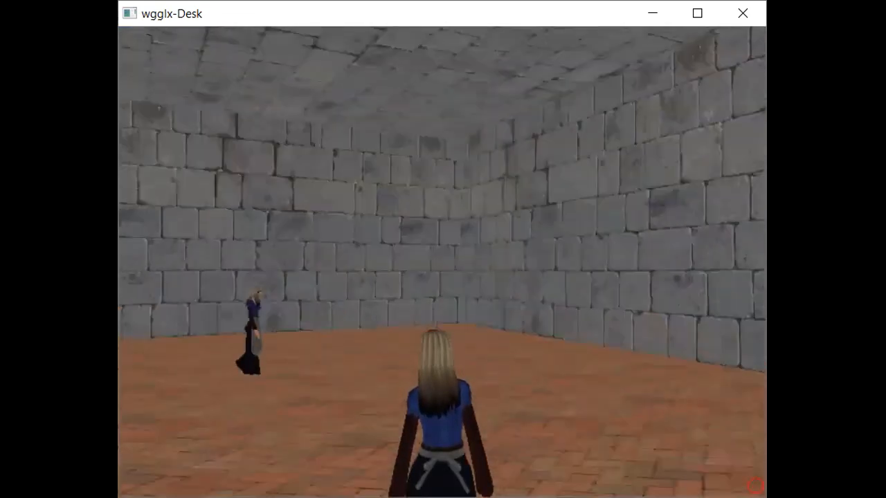
pyautogui.press('Right')
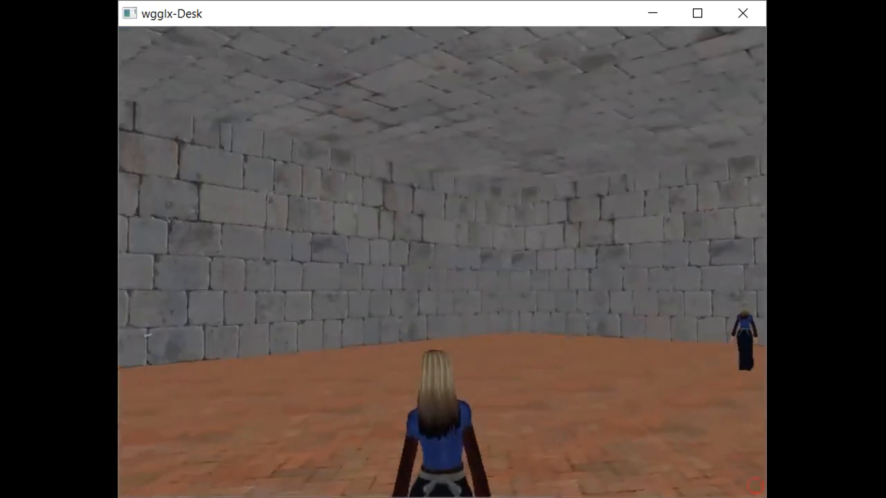
pyautogui.press('Right')
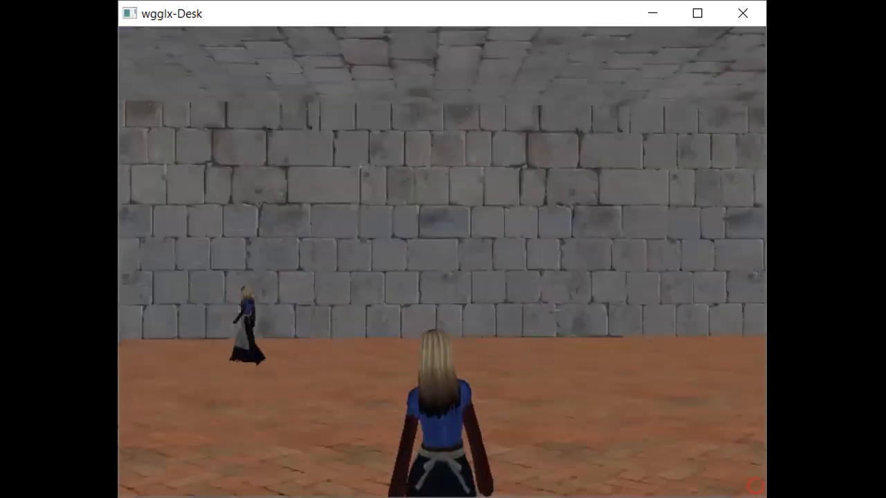
pyautogui.press('Right')
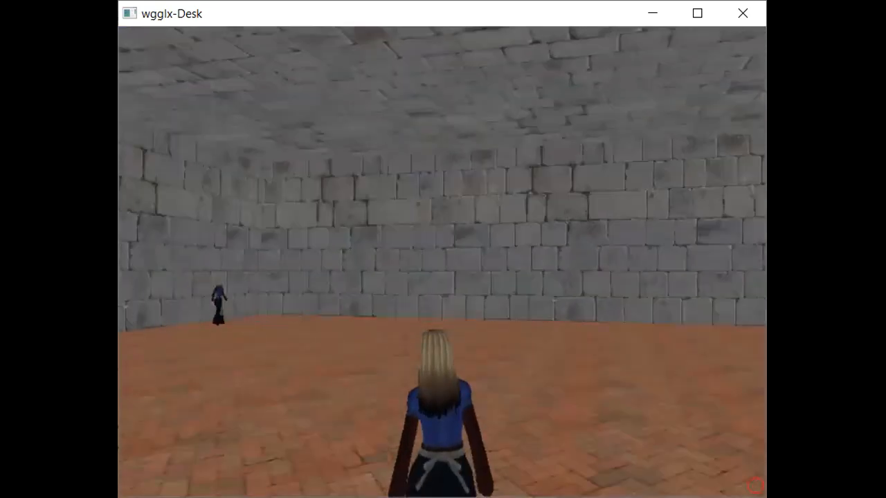
# Back in the editor, set the first two Mx values of the slow OWALK object (point 6) to 600.
pyautogui.press('Escape')
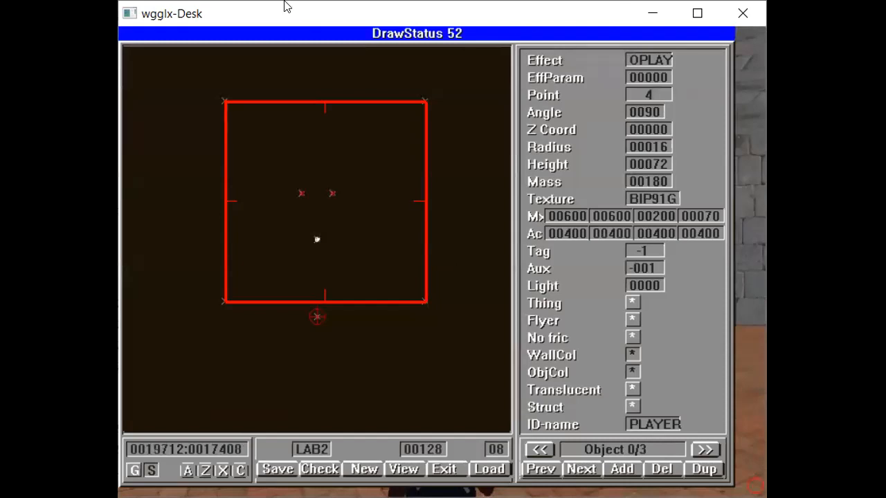
pyautogui.click(300, 197)
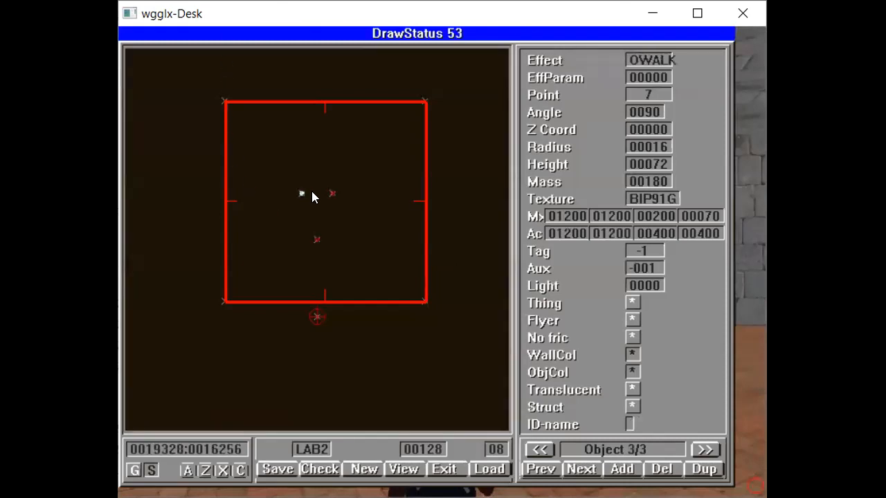
pyautogui.click(332, 194)
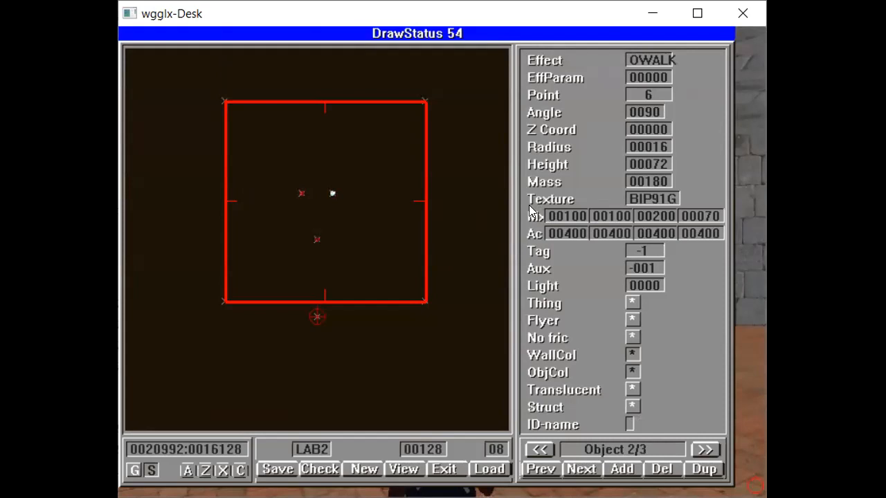
pyautogui.click(574, 216)
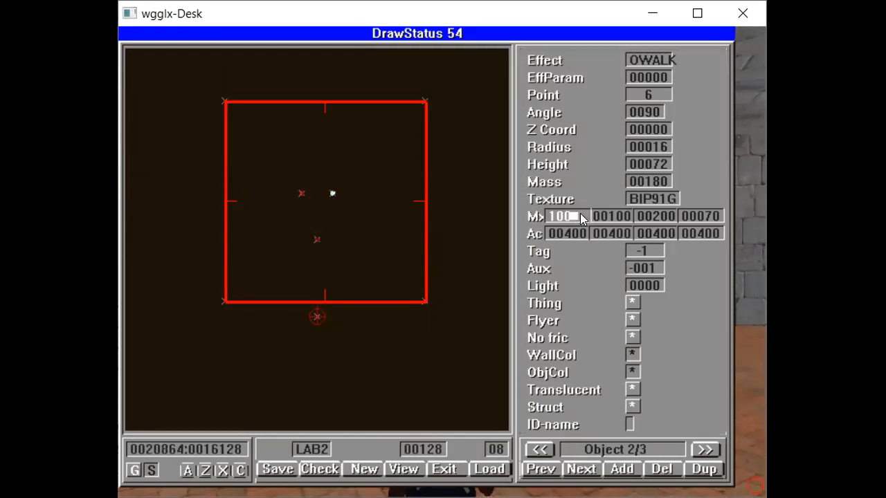
pyautogui.press('BackSpace')
pyautogui.press('BackSpace')
pyautogui.press('BackSpace')
pyautogui.write('60')
pyautogui.press('Tab')
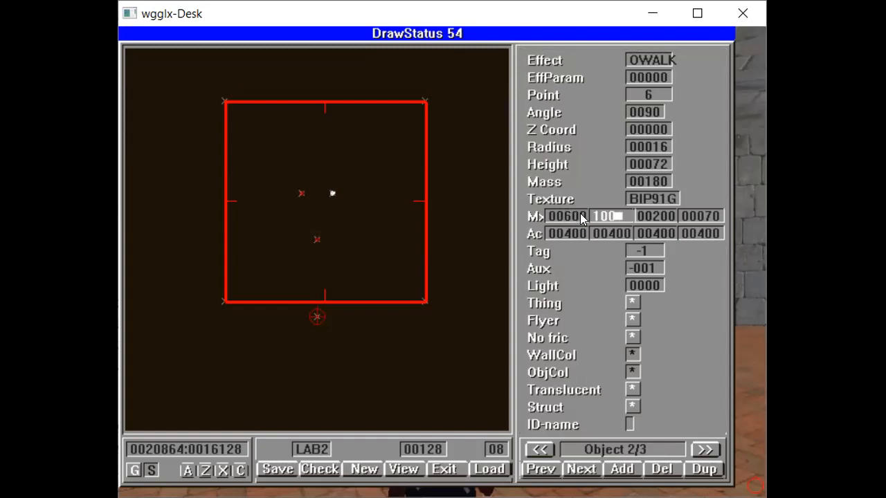
pyautogui.press('BackSpace')
pyautogui.press('BackSpace')
pyautogui.press('BackSpace')
pyautogui.write('600')
pyautogui.press('Return')
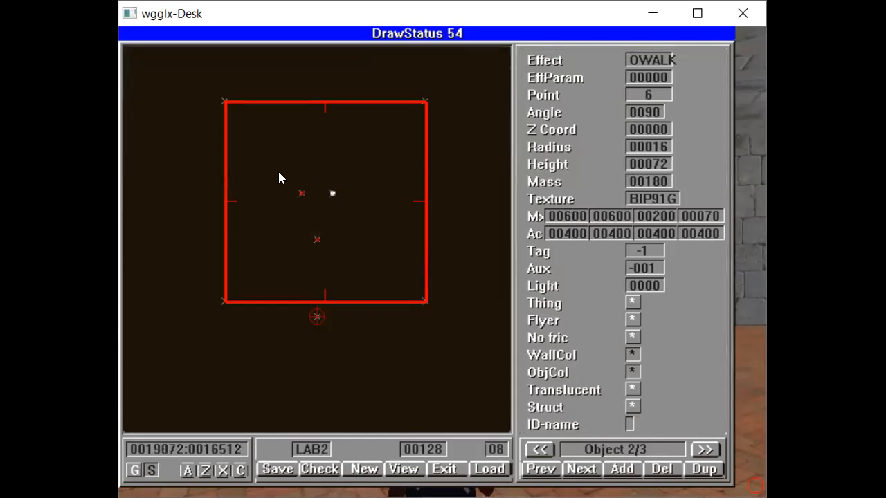
# Delete the fast walker (point 7) and place five new OWALK objects spread around the room.
pyautogui.click(300, 195)
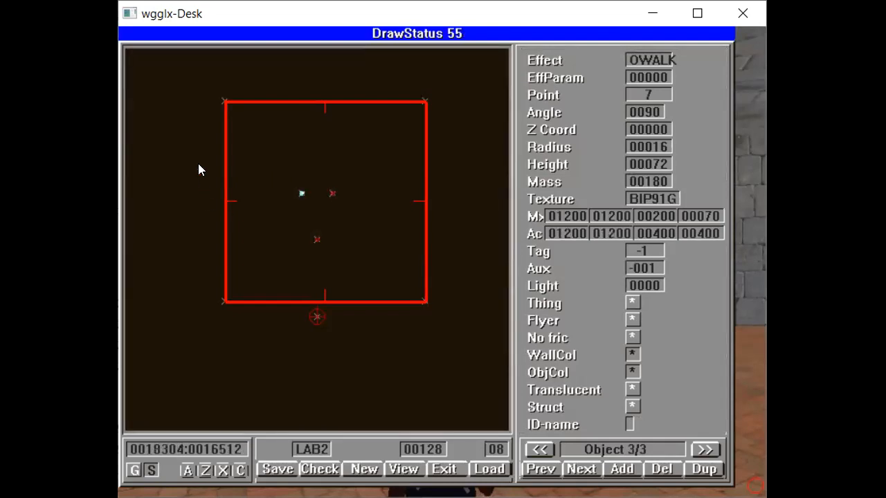
pyautogui.press('Delete')
pyautogui.click(302, 160)
pyautogui.click(285, 207)
pyautogui.click(379, 178)
pyautogui.click(393, 255)
pyautogui.click(255, 271)
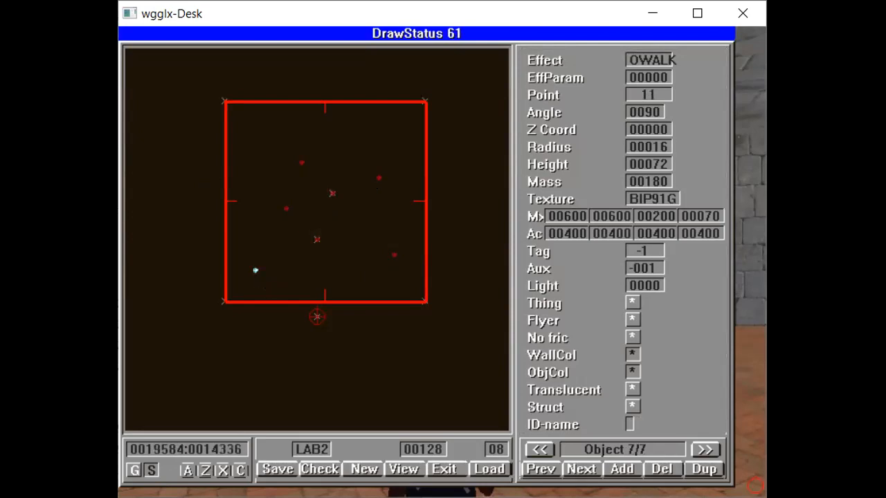
# Save and reload the LAB2 level with the newly placed walkers.
pyautogui.click(277, 470)
pyautogui.press('Return')
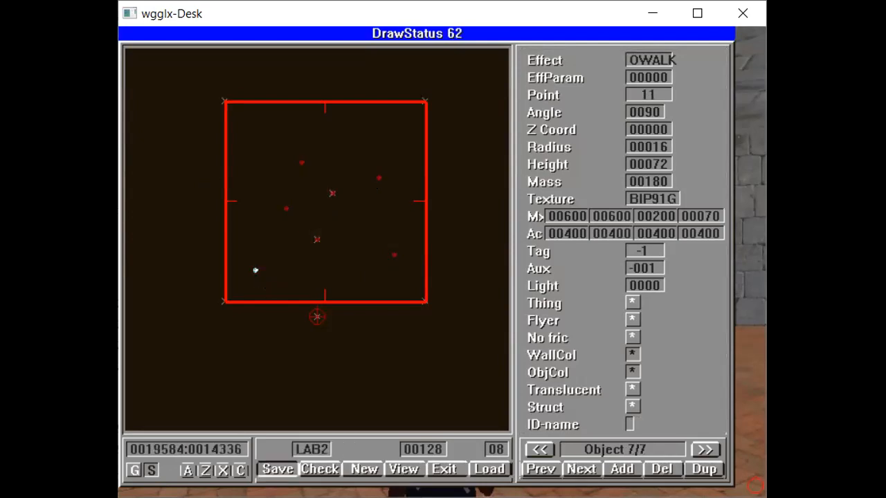
pyautogui.click(489, 470)
pyautogui.press('Return')
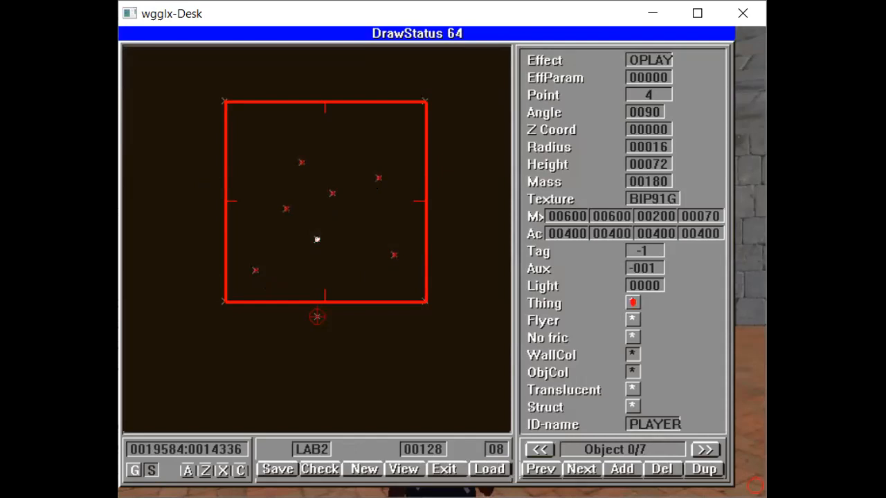
# Enter the 3D room and turn around to observe the group of walkers moving at normal speed.
pyautogui.press('Escape')
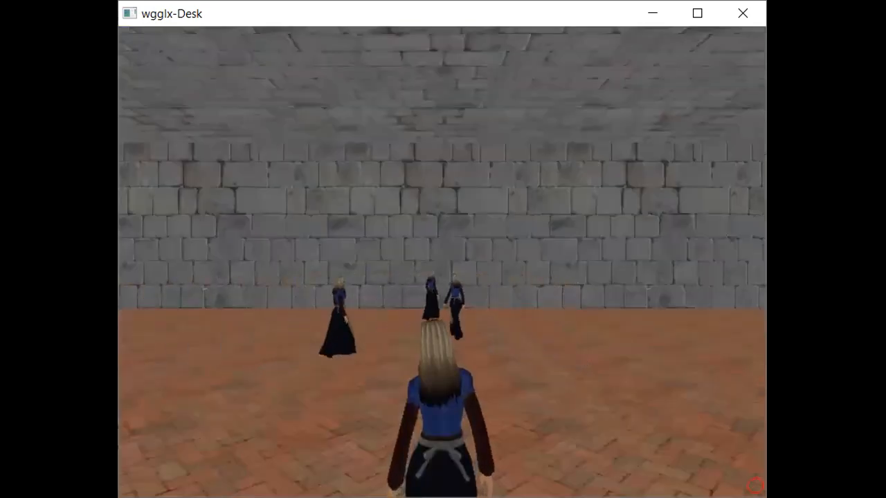
pyautogui.press('Left')
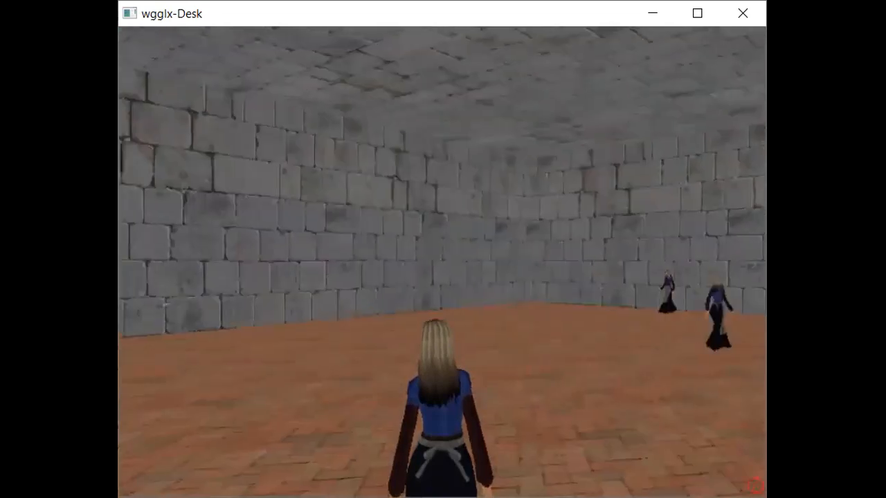
pyautogui.press('Left')
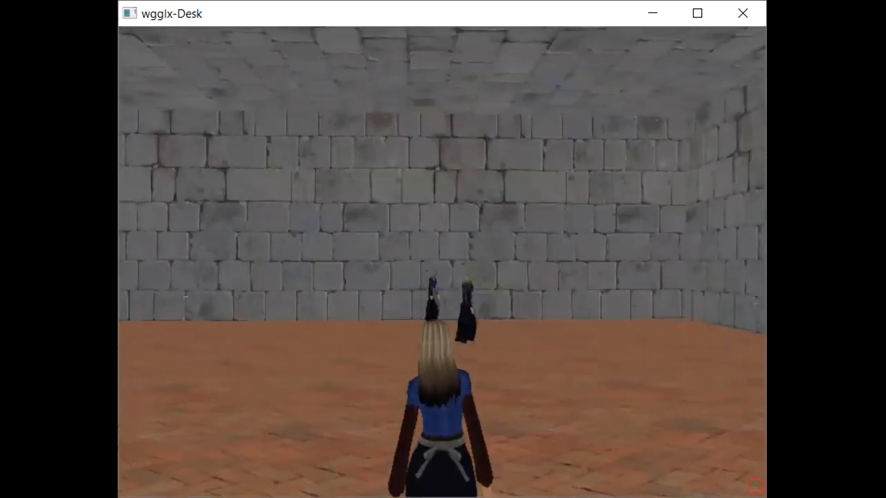
pyautogui.press('Right')
pyautogui.press('Left')
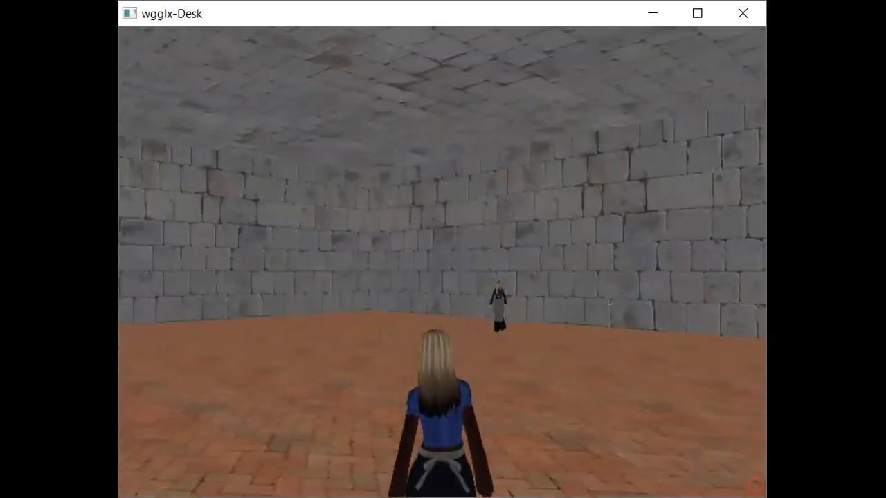
pyautogui.press('Left')
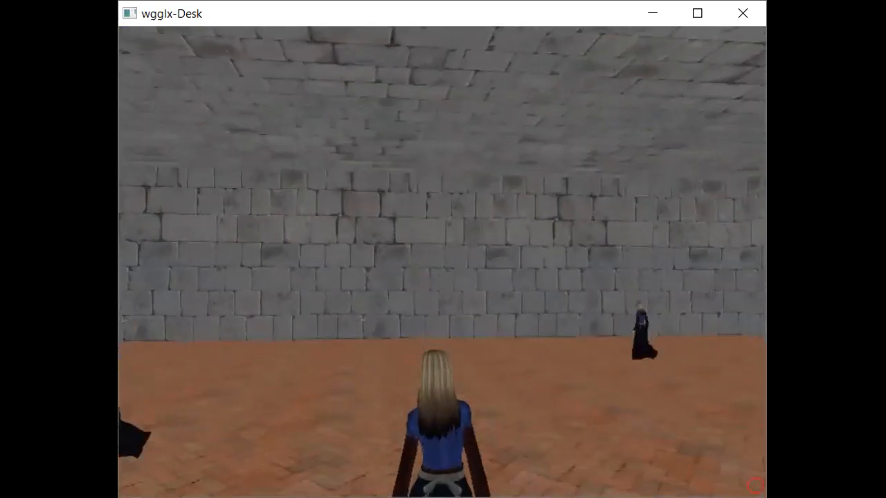
pyautogui.press('Left')
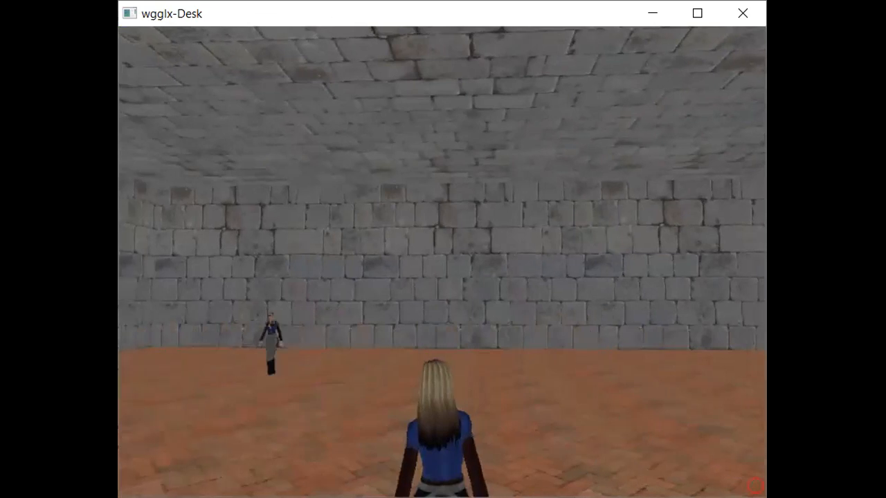
pyautogui.press('Left')
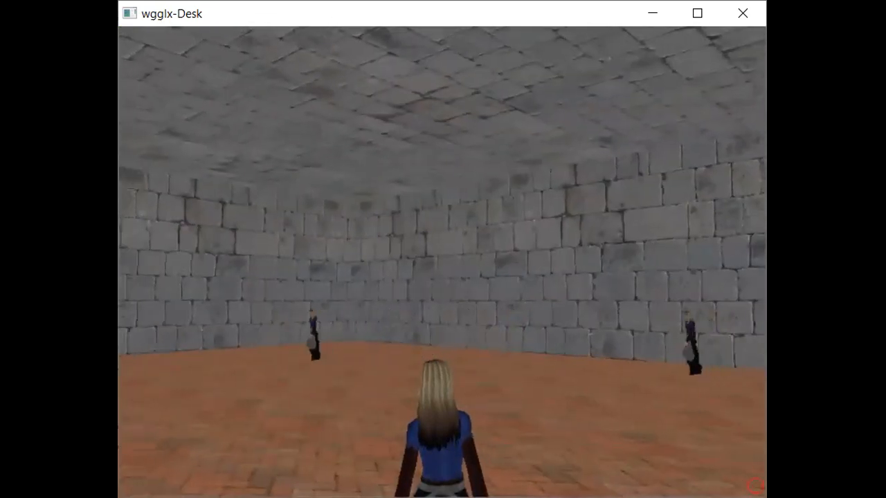
pyautogui.press('Left')
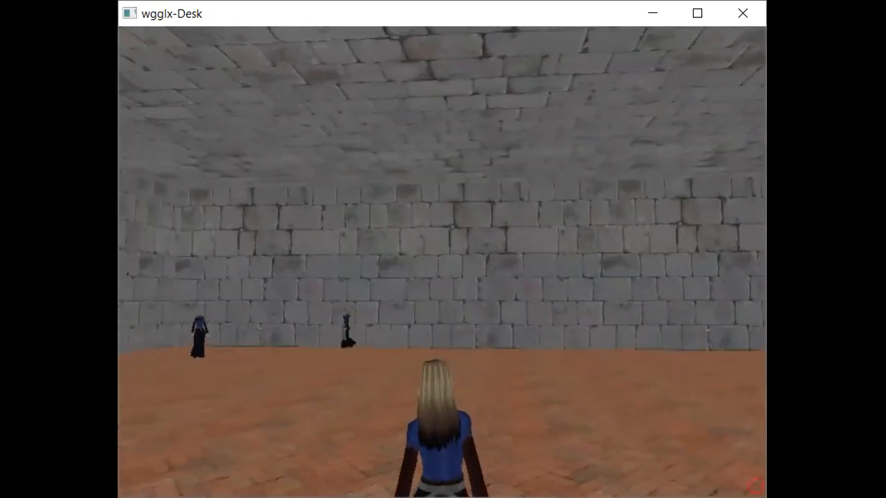
pyautogui.press('Left')
pyautogui.press('Left')
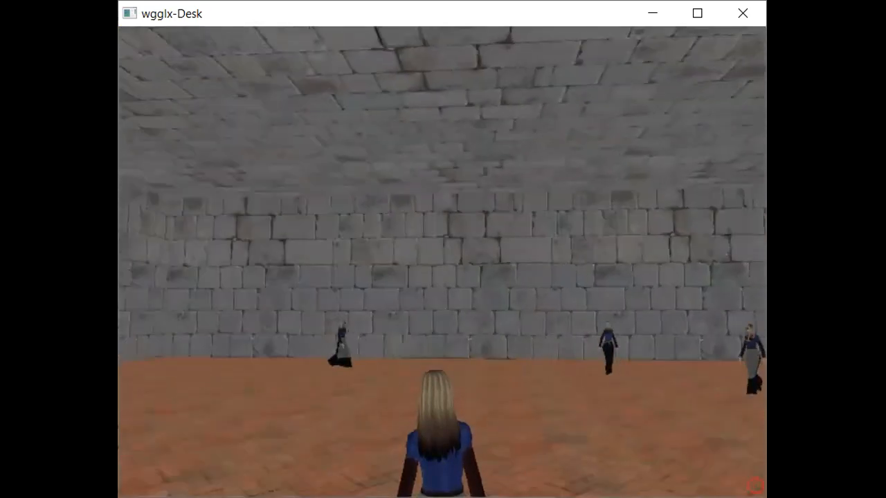